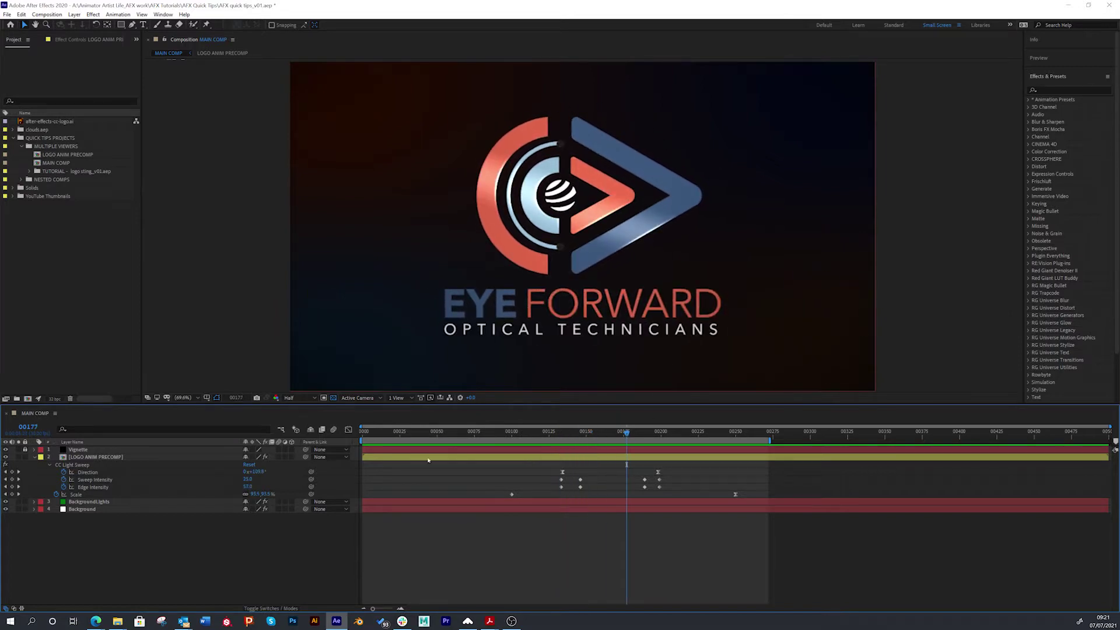
Select the LOGO ANIM PRECOMP layer and preview the animation through frames 176, 197 and 141.
left_click(98, 459)
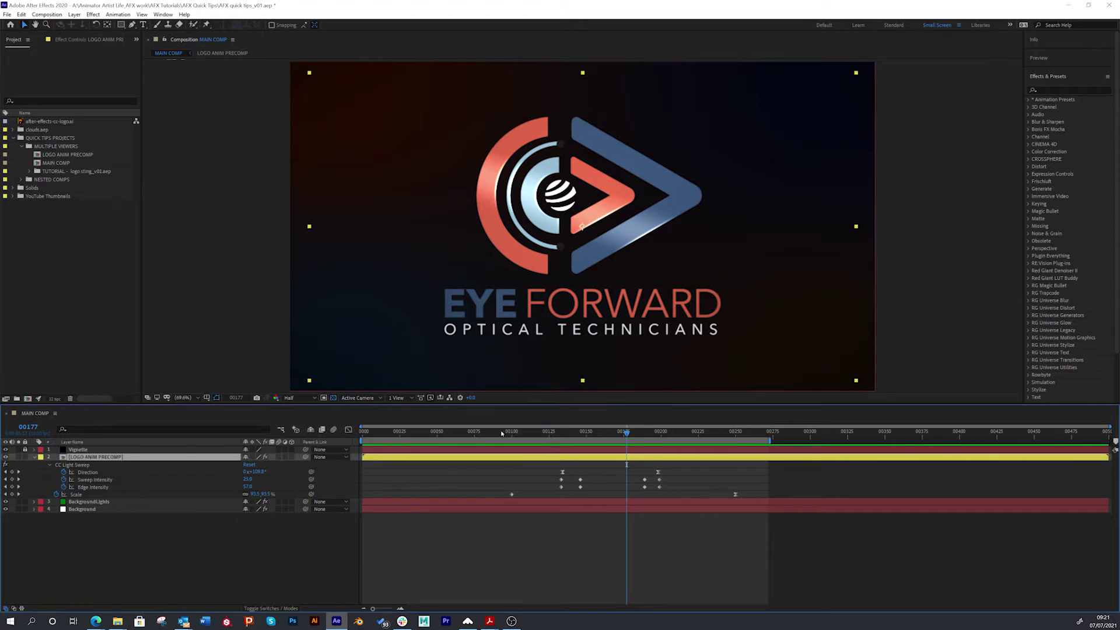
left_click_drag(502, 433, 660, 435)
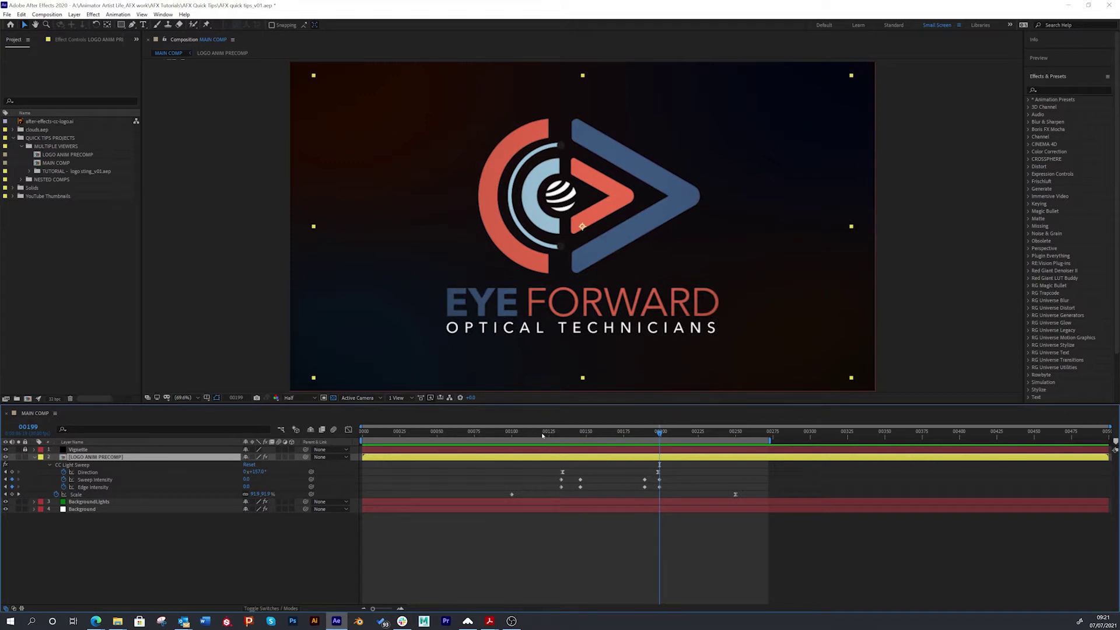
left_click_drag(542, 435, 657, 435)
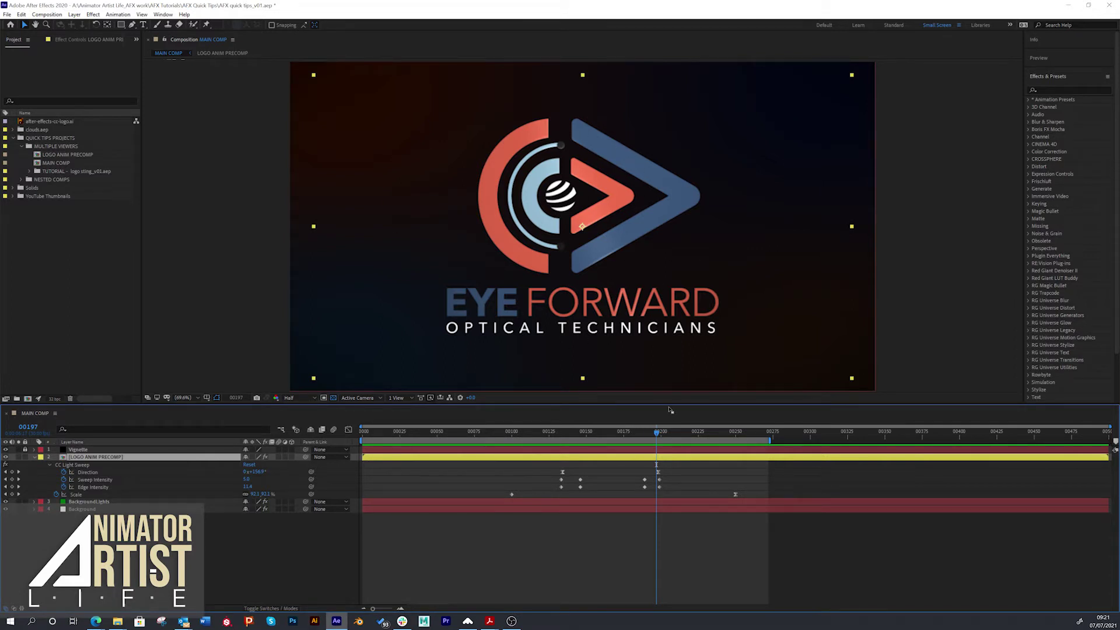
left_click_drag(655, 433, 586, 435)
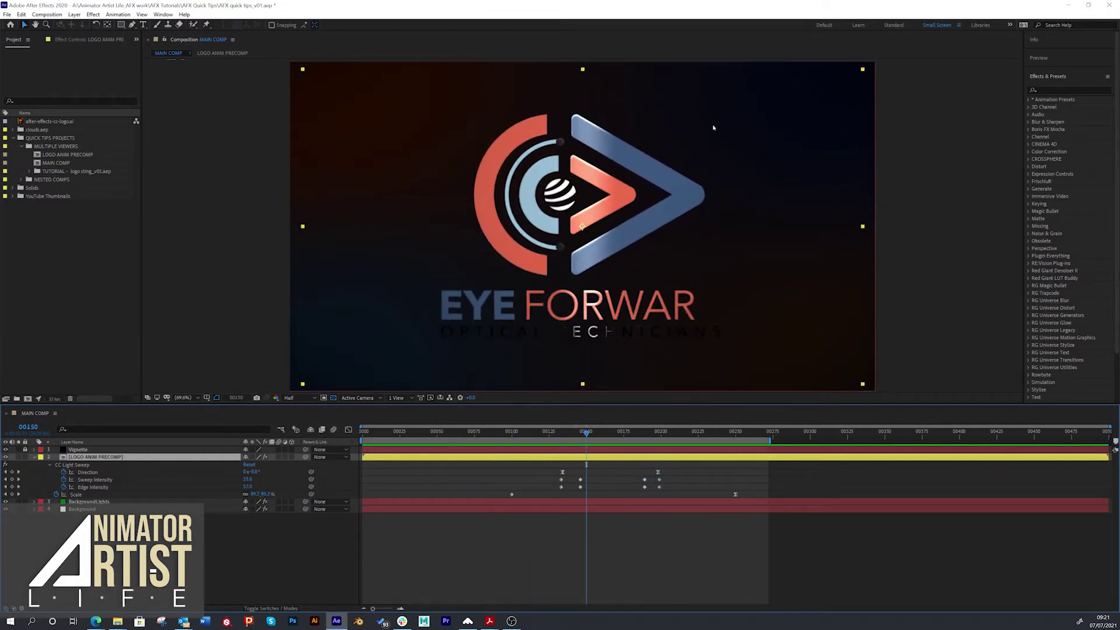
Add a second MAIN COMP viewer and play the animation through in both viewers.
right_click(911, 115)
mouse_move(962, 118)
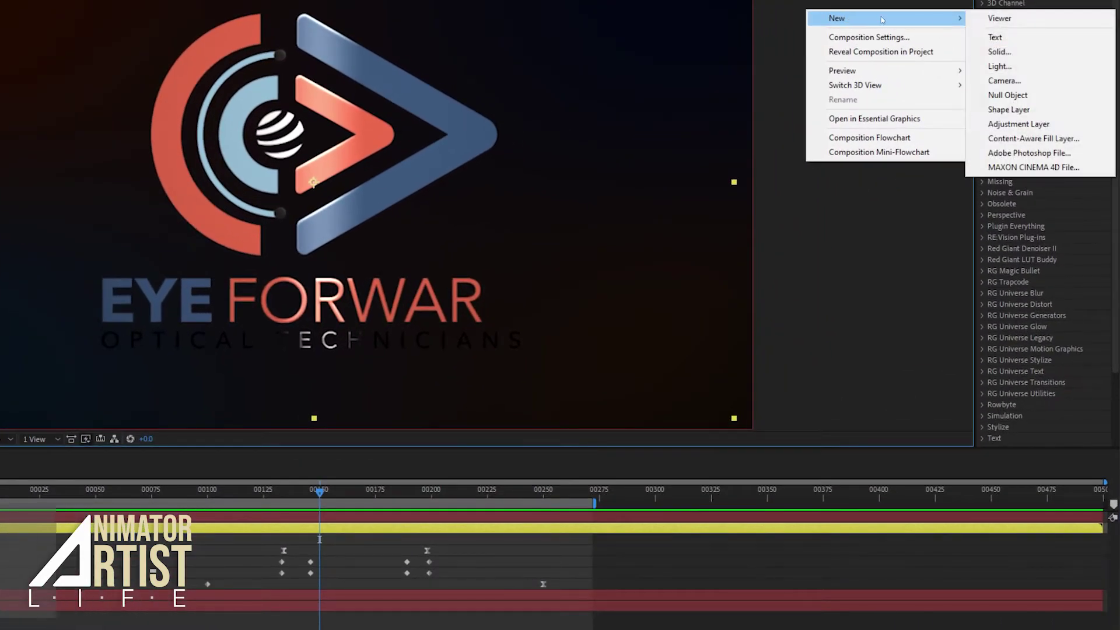
left_click(1000, 18)
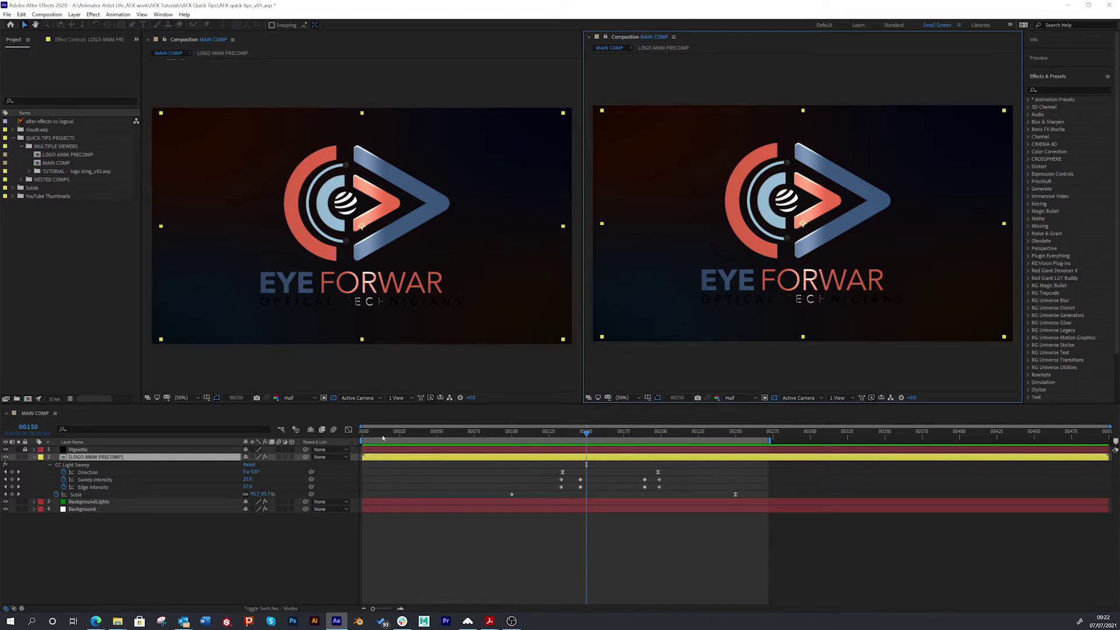
left_click_drag(371, 433, 489, 433)
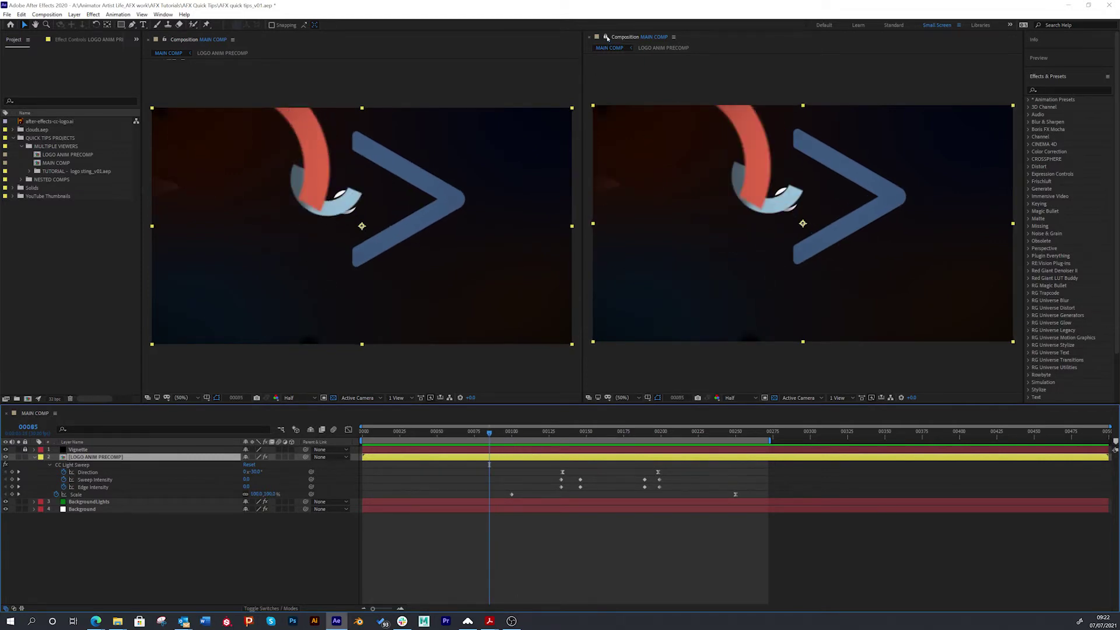
Open LOGO ANIM PRECOMP in the left viewer, scrub to frame 30, and select layer 19 Larger outer arrow.
double_click(119, 458)
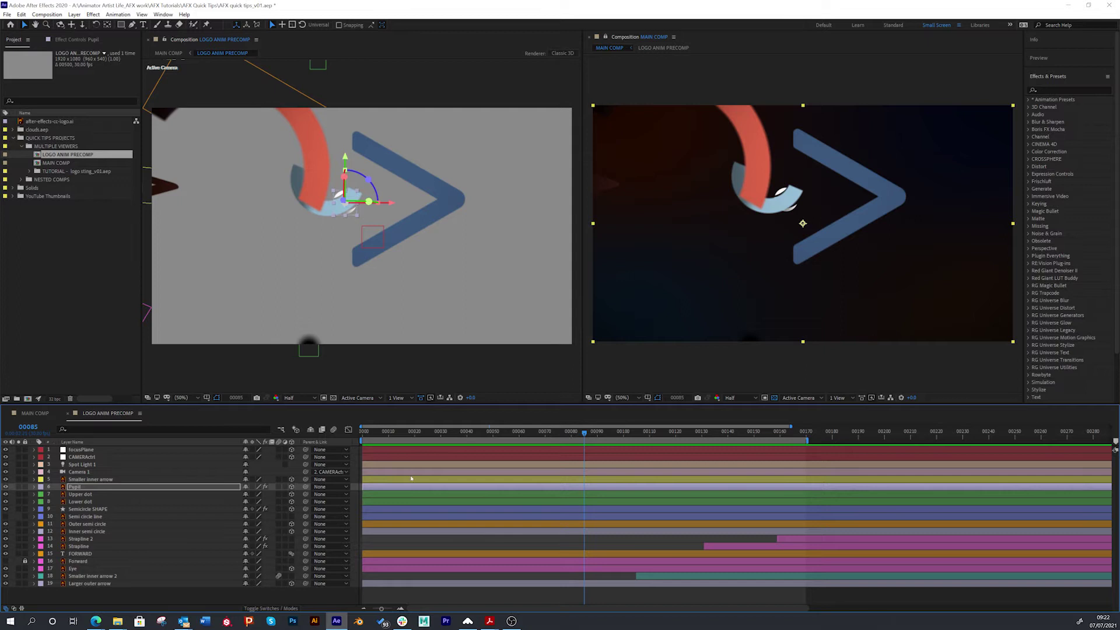
left_click_drag(584, 433, 765, 433)
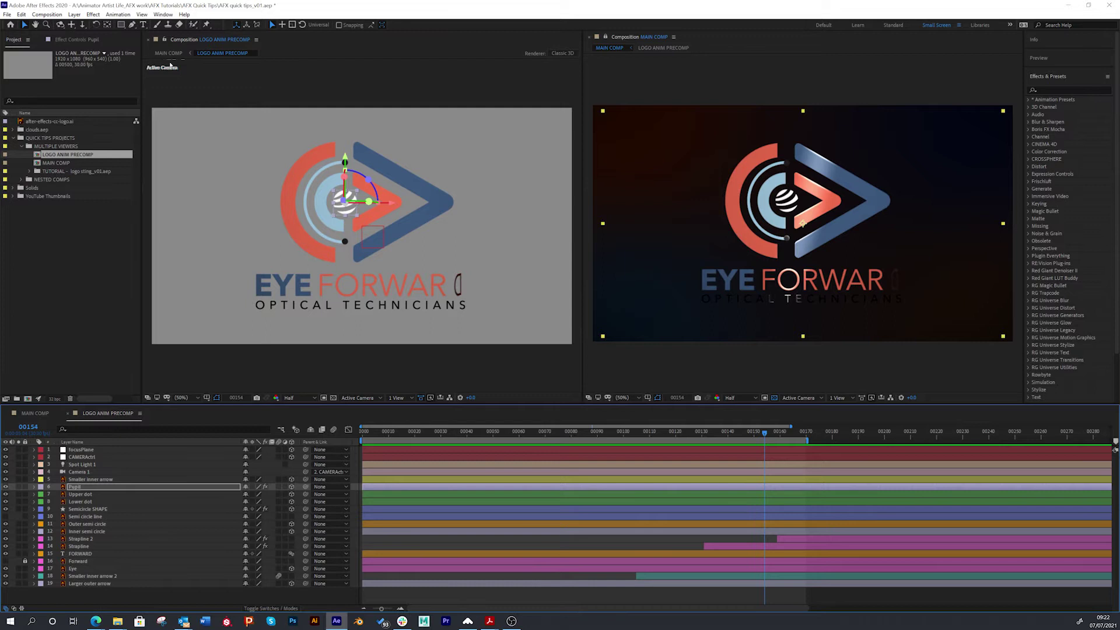
left_click(164, 39)
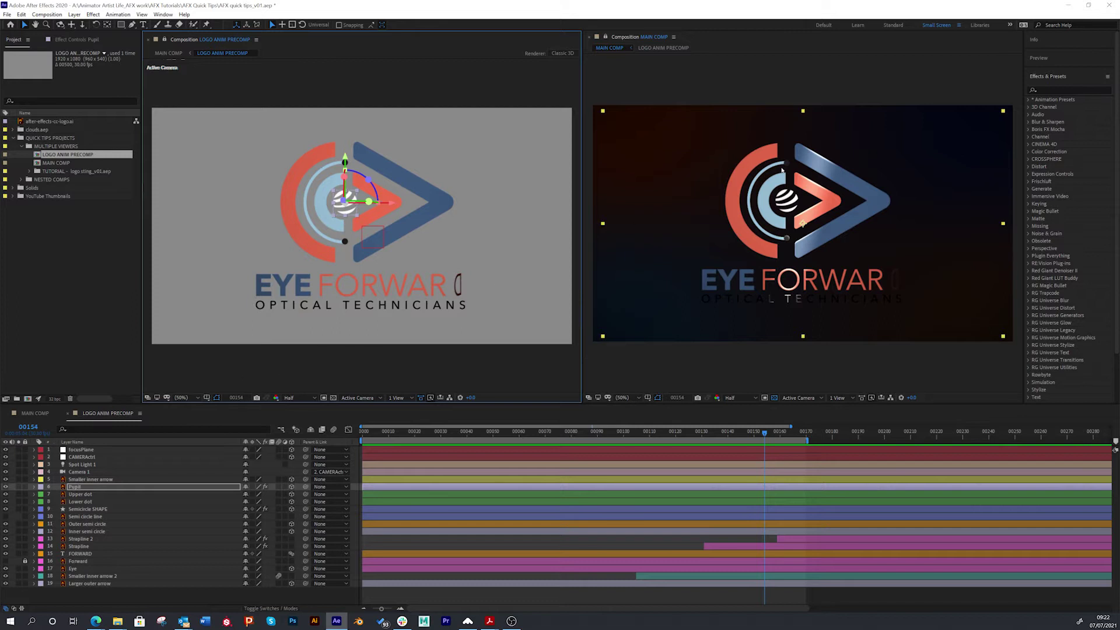
left_click(387, 167)
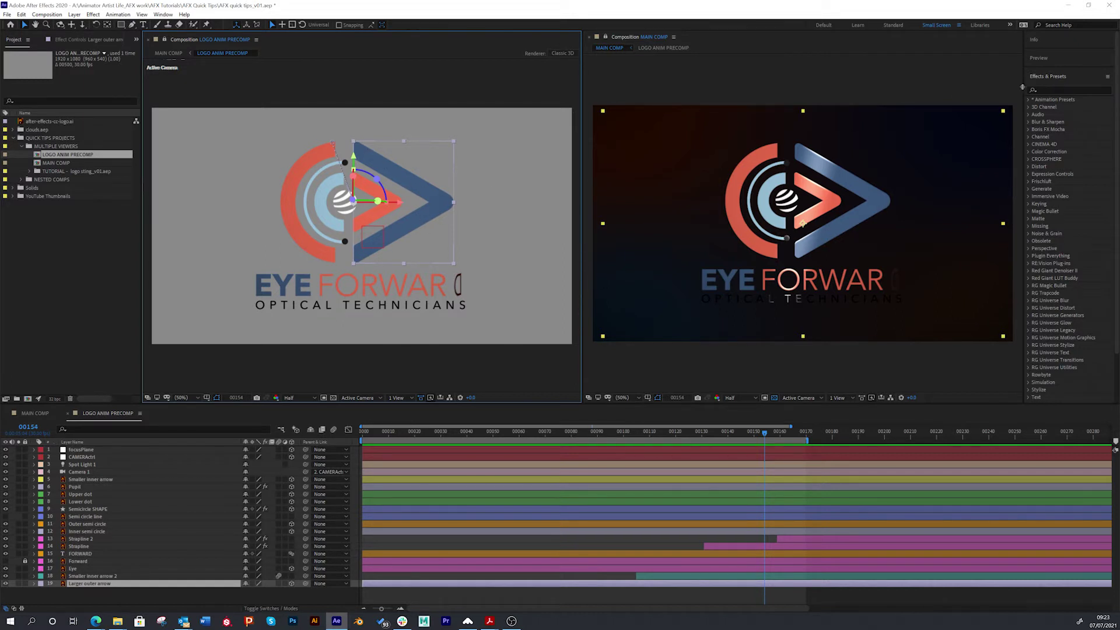
Apply a dark green Fill effect to the Larger outer arrow, then replay the pre-comp from frame 45.
left_click(1044, 89)
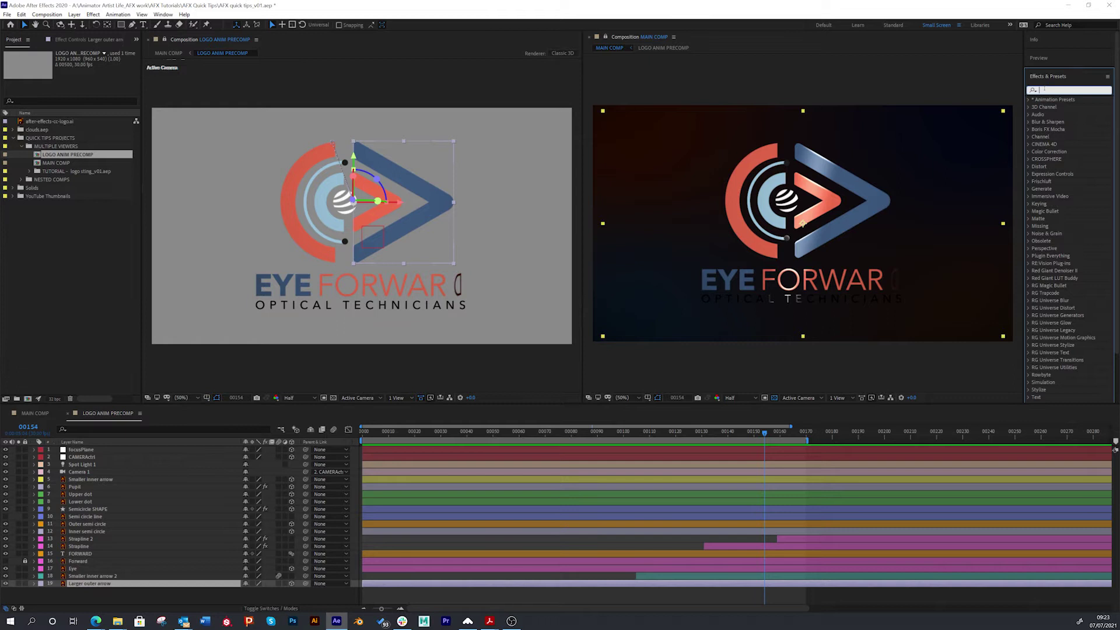
type("fill")
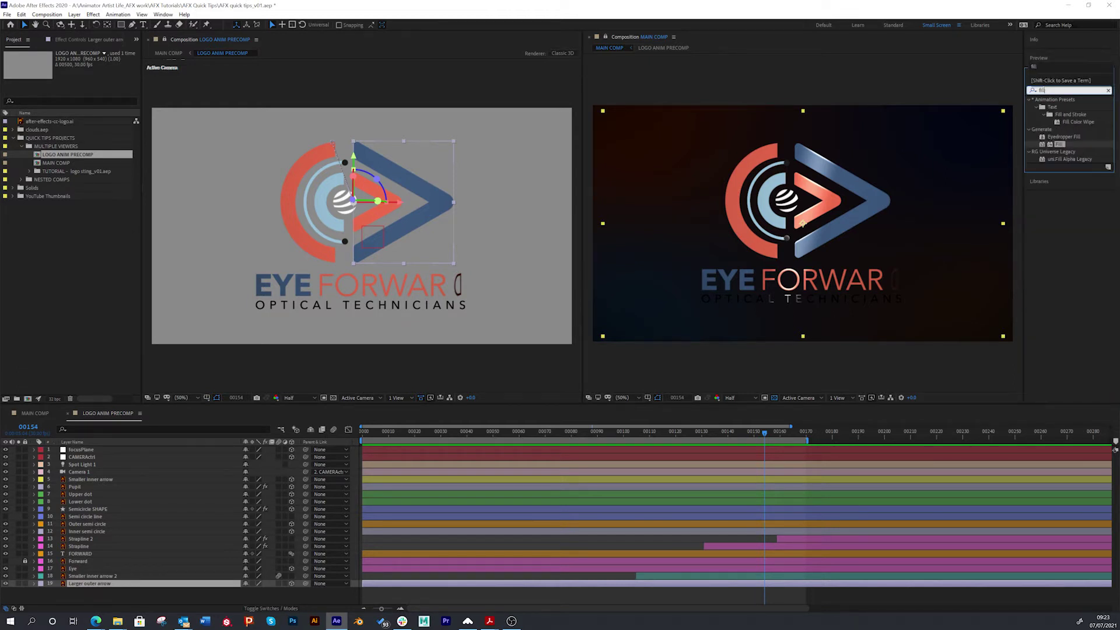
left_click_drag(1061, 146, 443, 203)
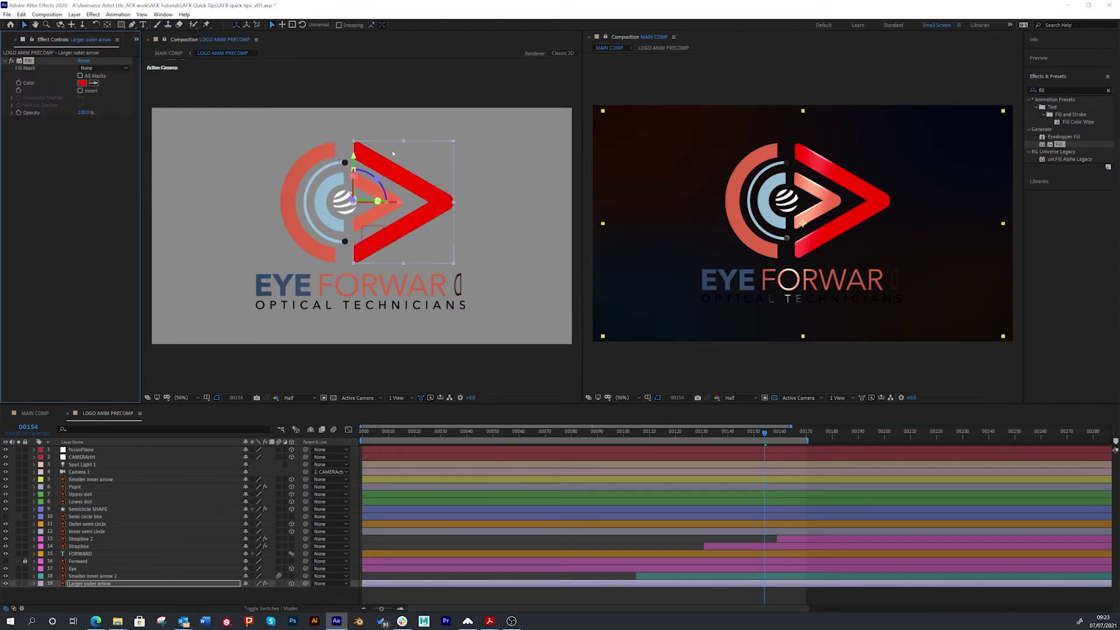
left_click(82, 83)
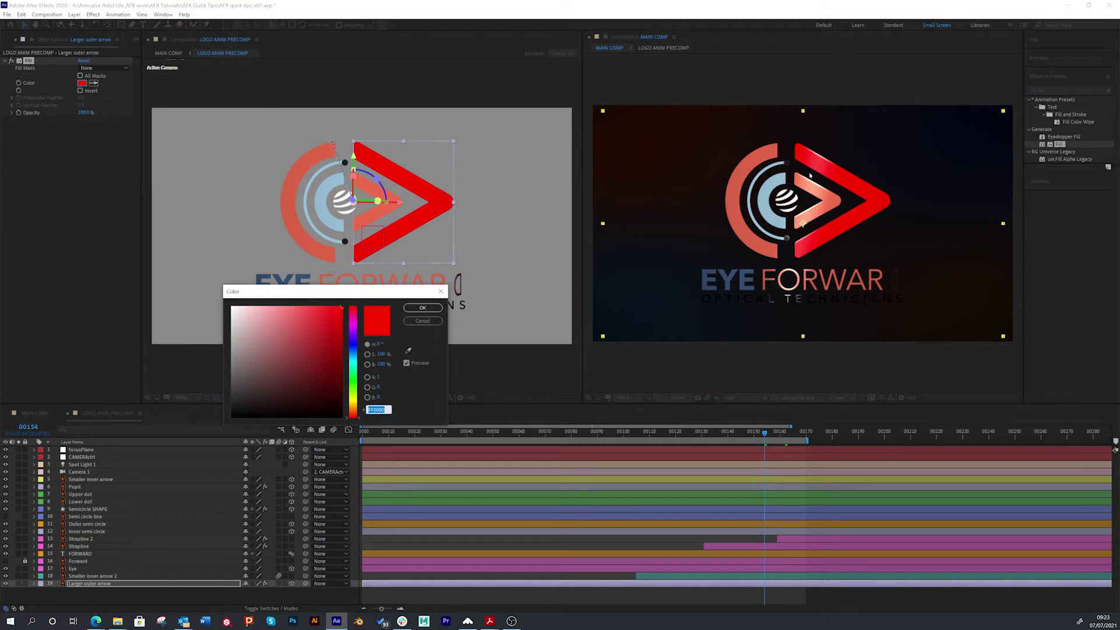
mouse_move(351, 383)
left_mouse_down()
mouse_move(337, 352)
mouse_move(334, 367)
mouse_move(315, 364)
mouse_move(359, 385)
left_mouse_up()
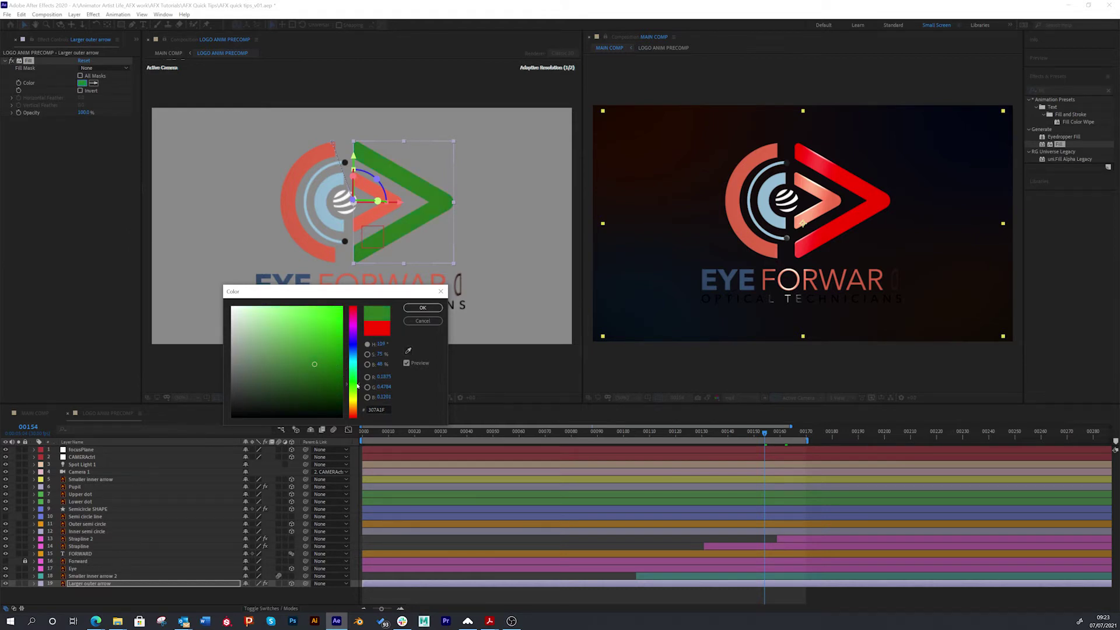
left_click(422, 308)
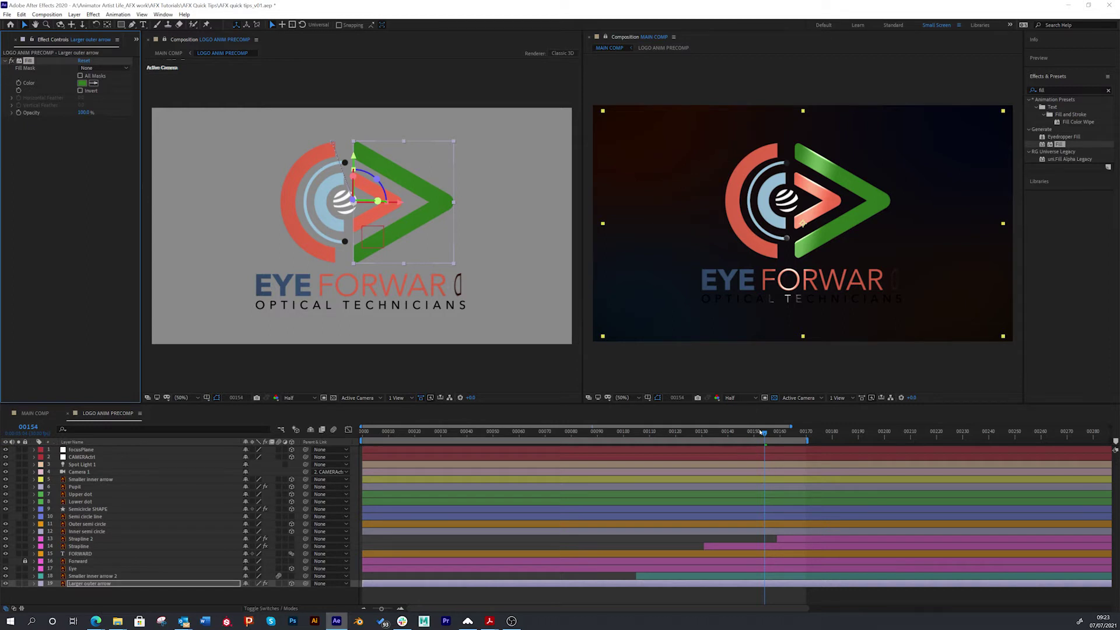
left_click_drag(764, 435, 471, 439)
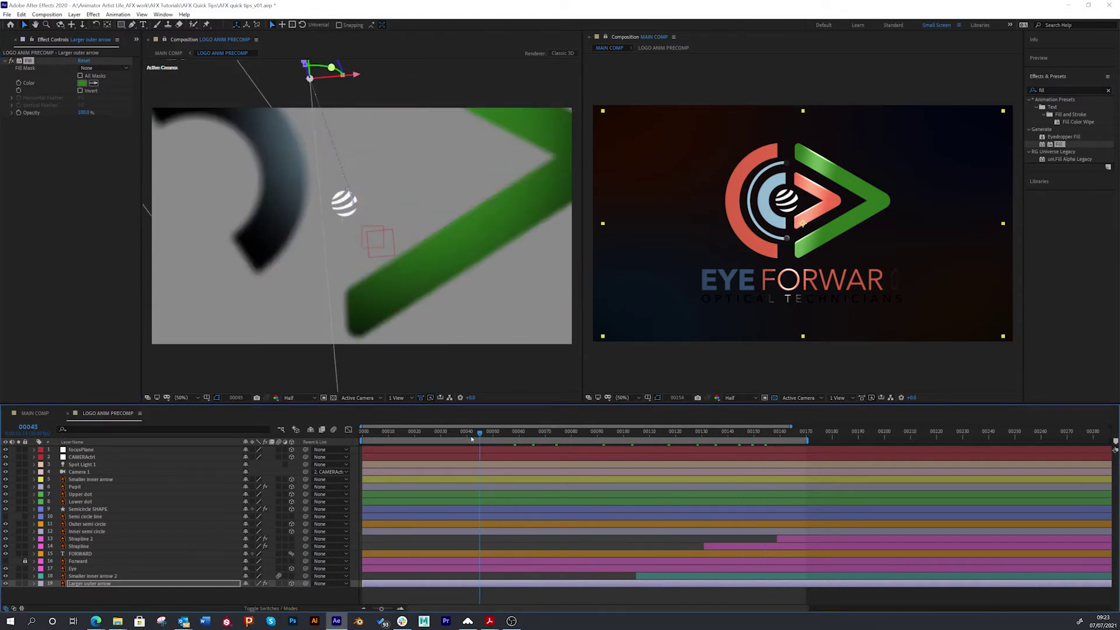
key("space")
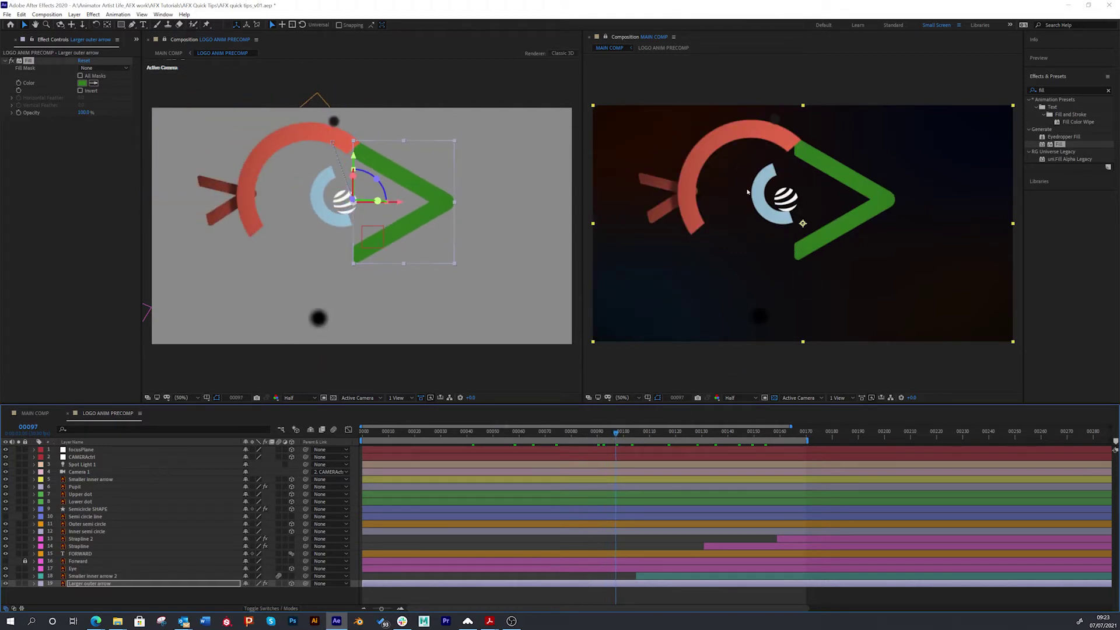
Switch the timeline to MAIN COMP and scrub its playhead to review earlier frames.
left_click(35, 413)
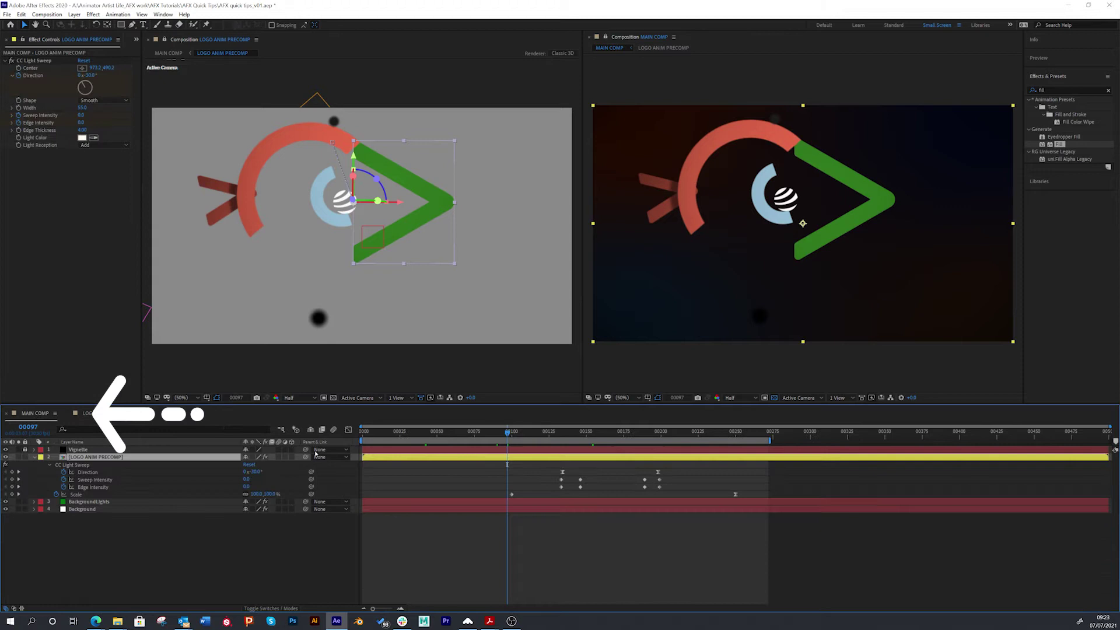
left_click_drag(492, 439, 592, 439)
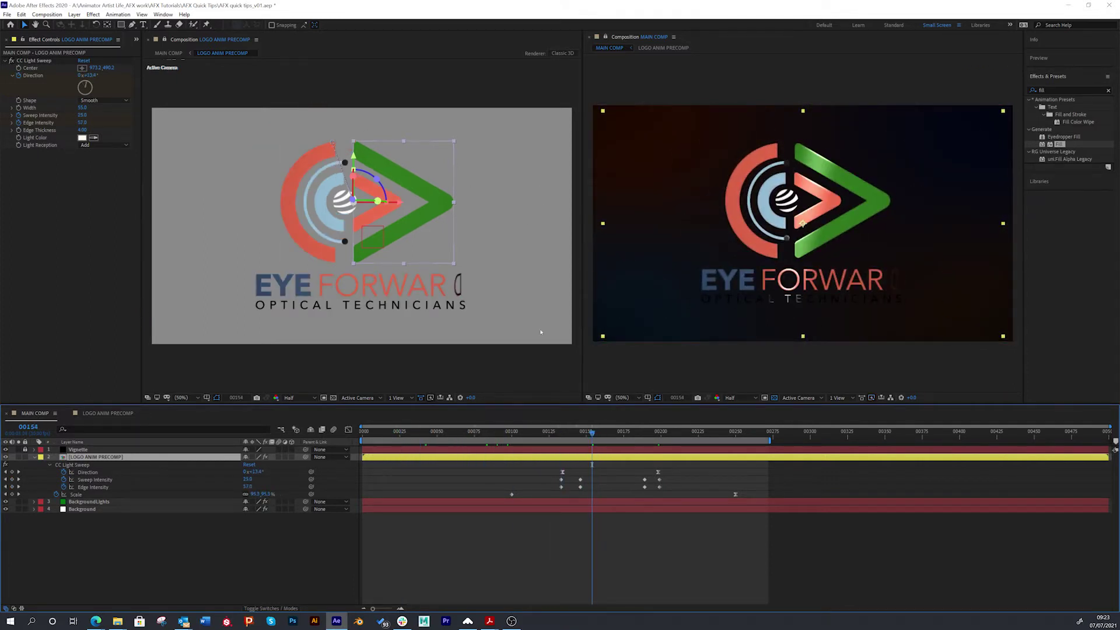
Apply a bright red Fill effect to the Outer semi circle layer and scrub back to an earlier frame.
left_click(107, 414)
left_click(319, 165)
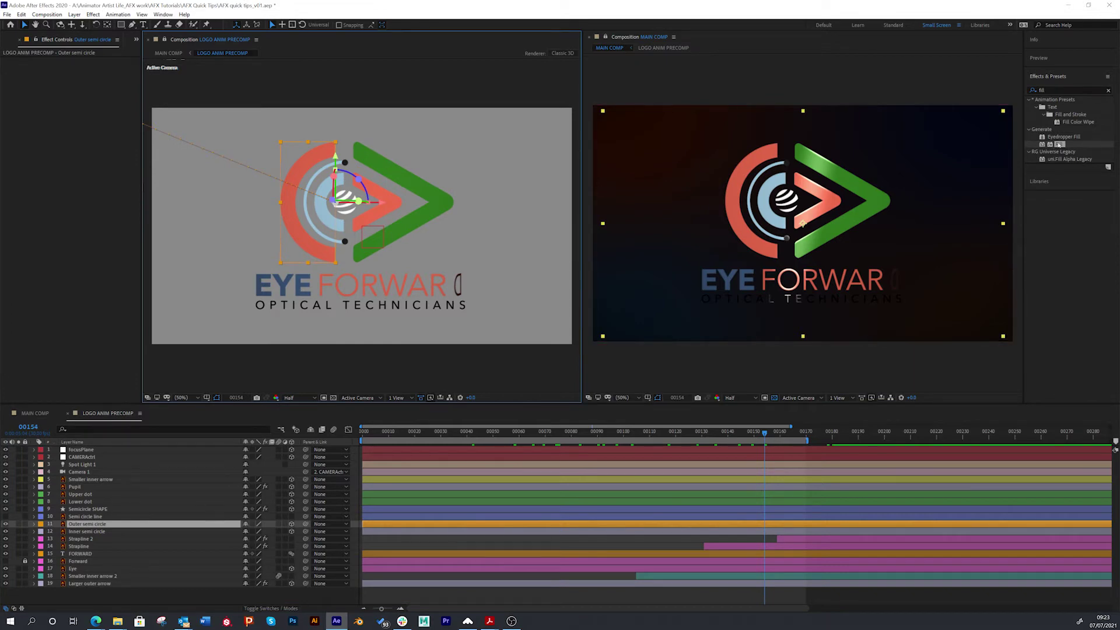
left_click_drag(1058, 144, 320, 153)
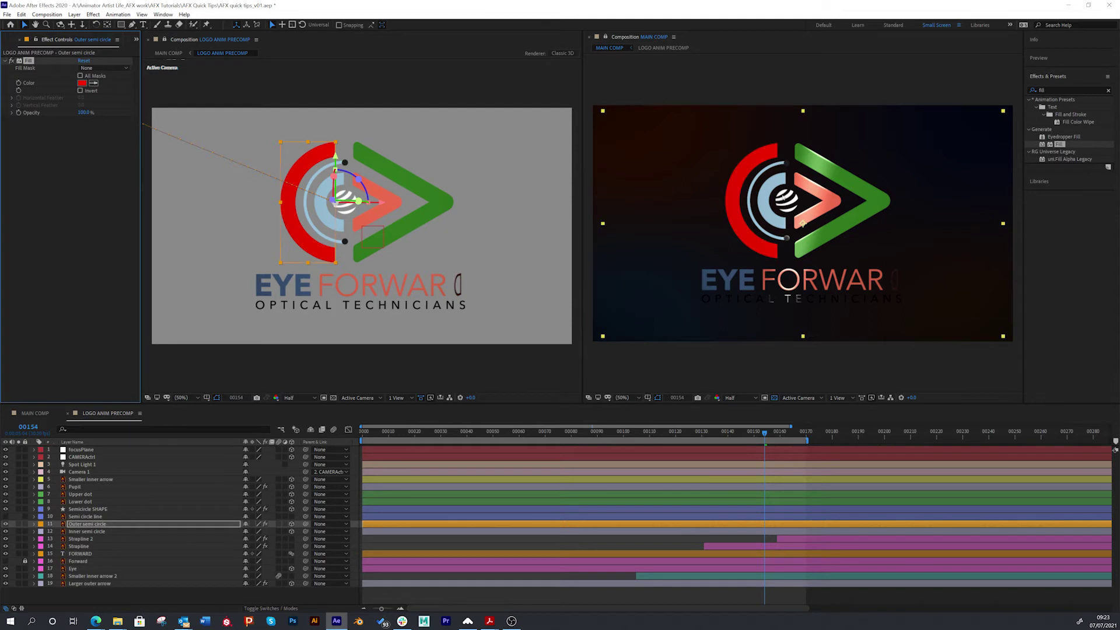
mouse_move(763, 435)
left_mouse_down()
mouse_move(640, 435)
mouse_move(785, 435)
mouse_move(635, 434)
mouse_move(749, 435)
left_mouse_up()
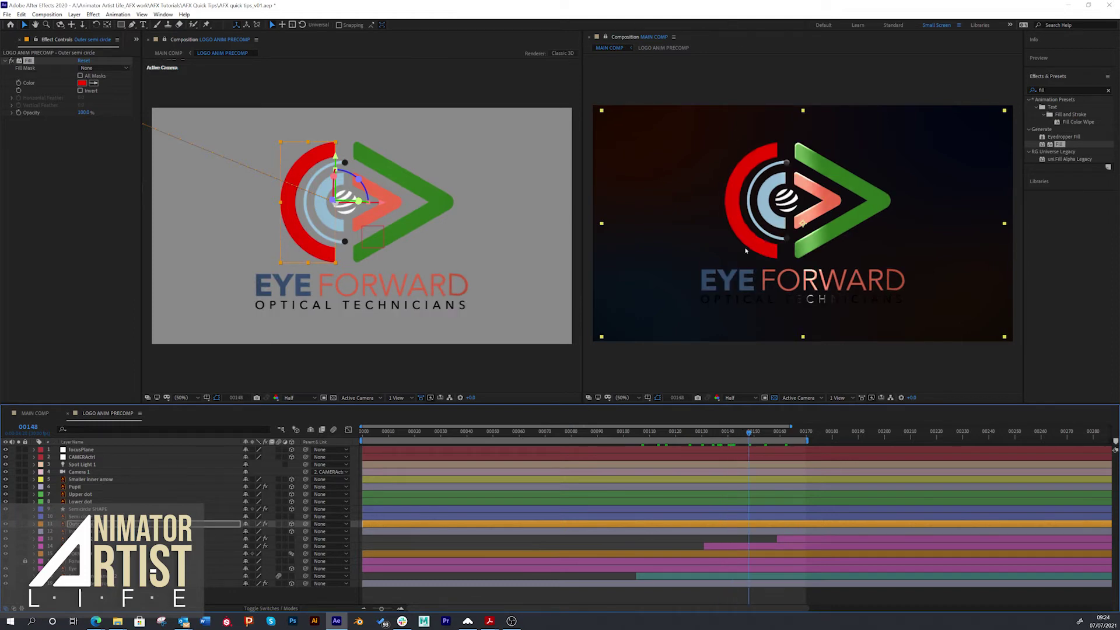
Open a third viewer showing MAIN COMP and dock it below the existing MAIN COMP view.
right_click(858, 363)
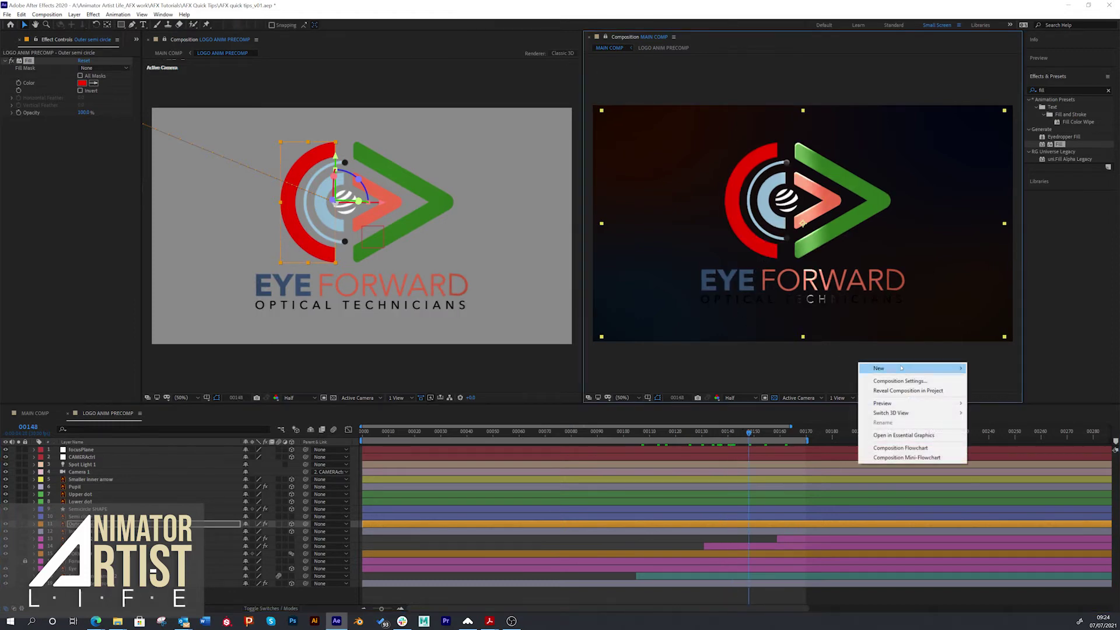
mouse_move(913, 368)
left_click(988, 368)
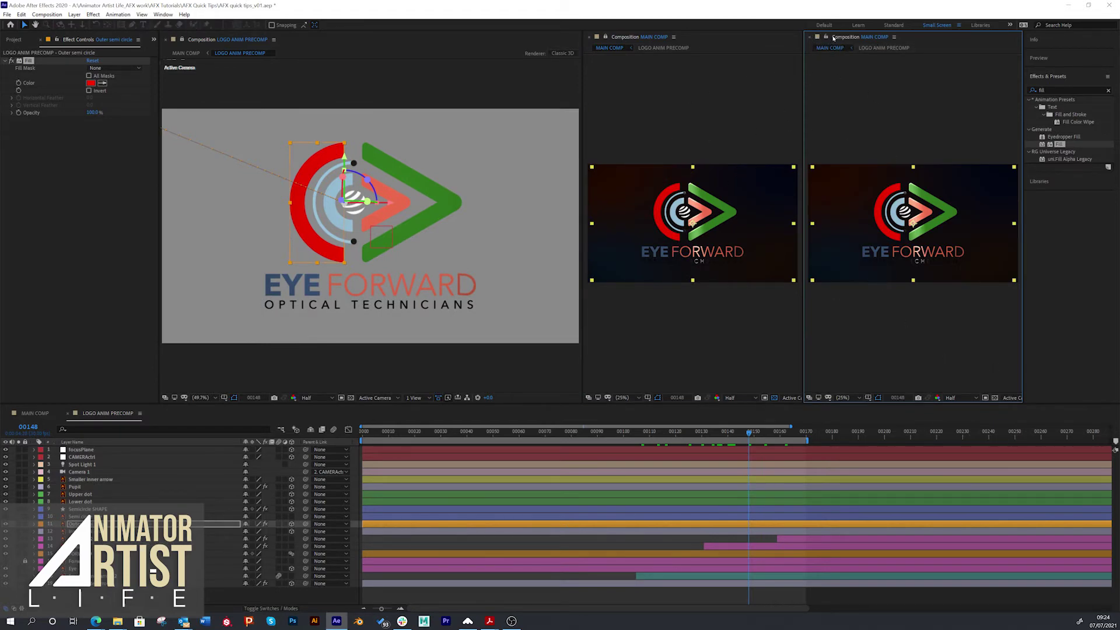
left_click_drag(834, 37, 719, 387)
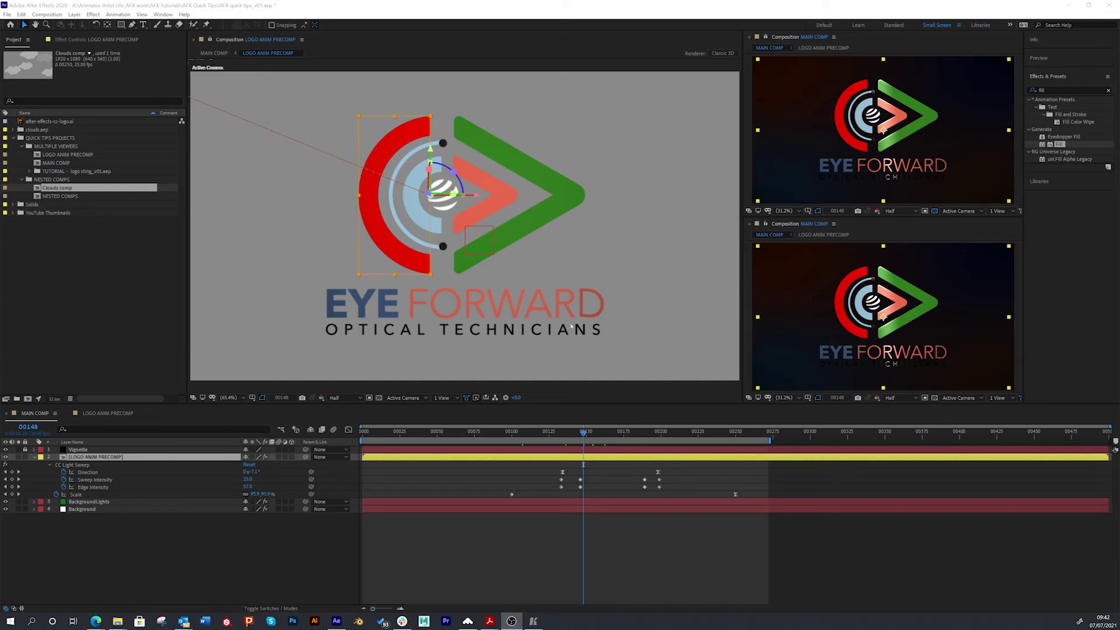
Show LOGO ANIM PRECOMP in the lower viewer from the Top 3D view.
left_click(109, 414)
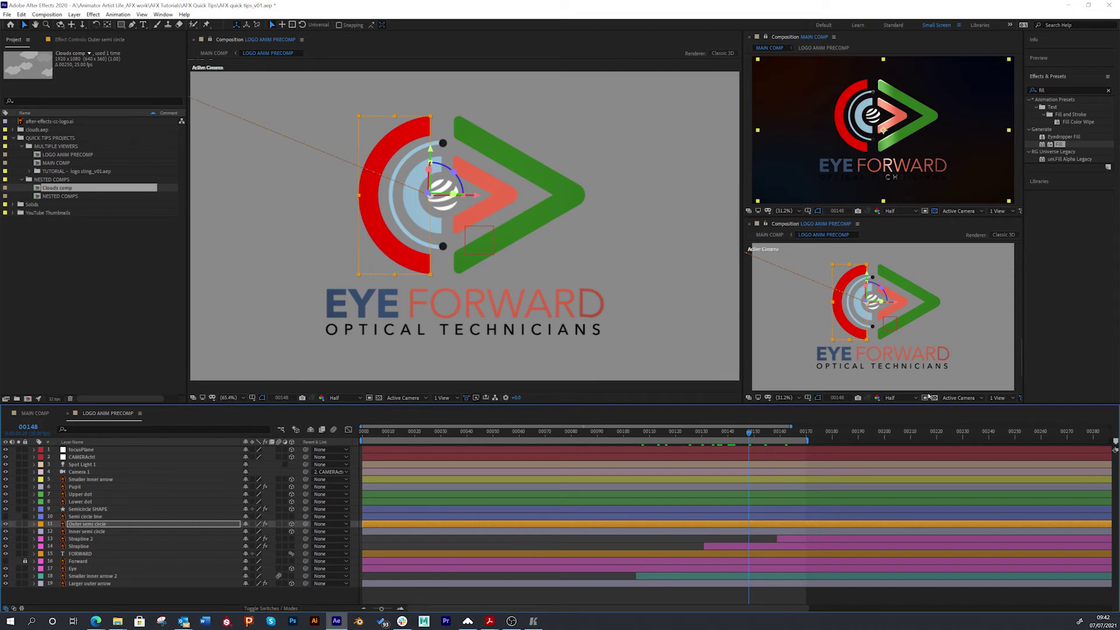
left_click(952, 398)
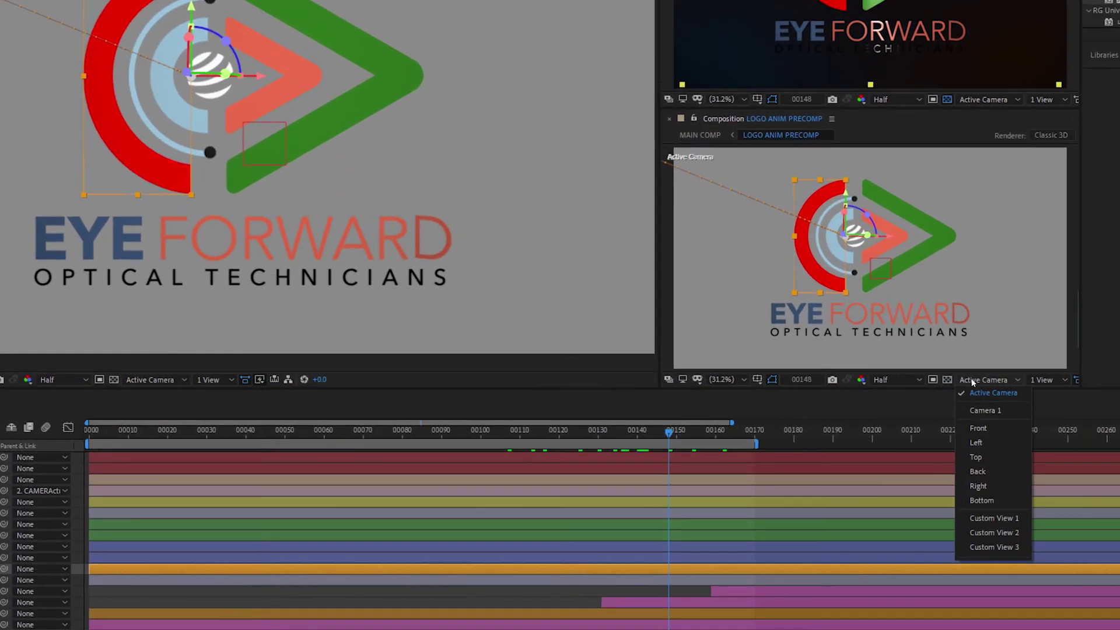
left_click(976, 457)
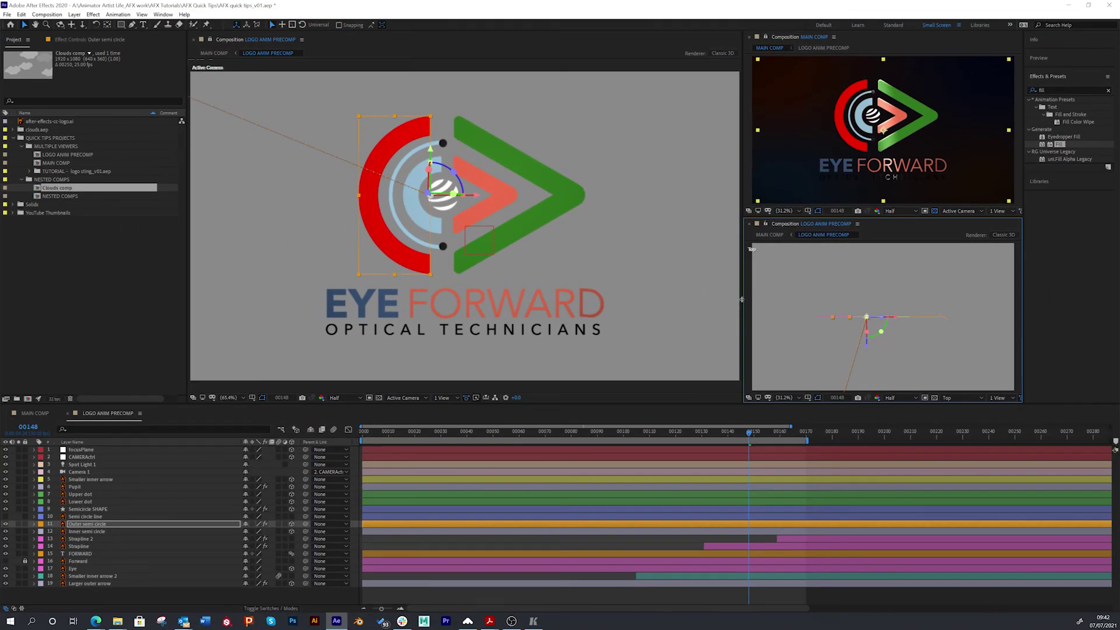
Widen the right-hand viewers, zoom out and frame the Top view, and scrub to an earlier frame.
left_click_drag(741, 299, 622, 299)
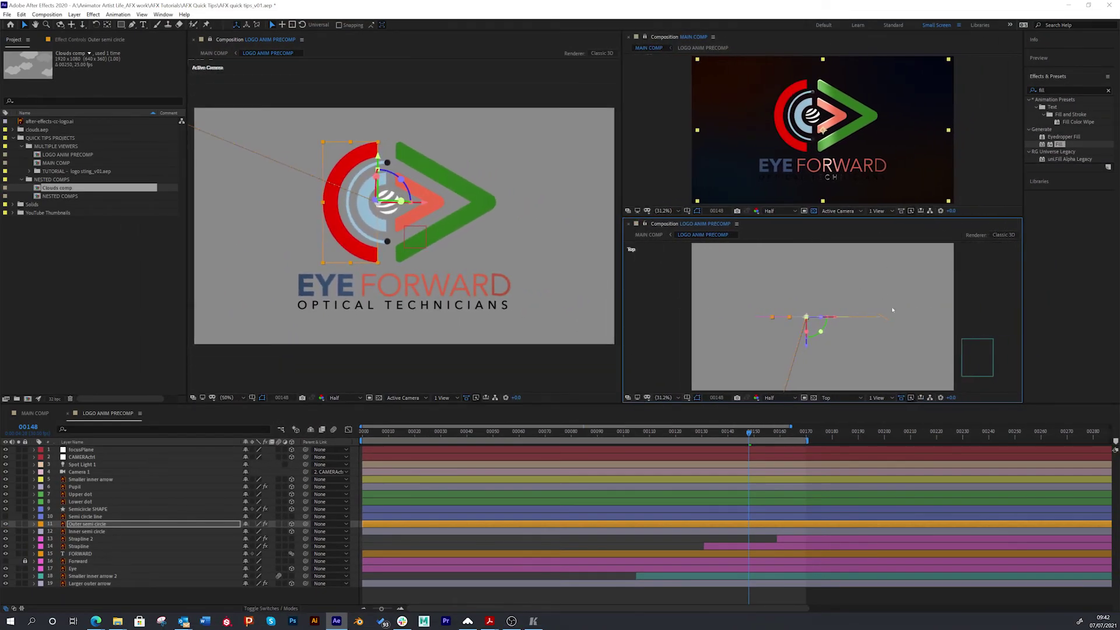
left_click(982, 305)
key("comma")
key("comma")
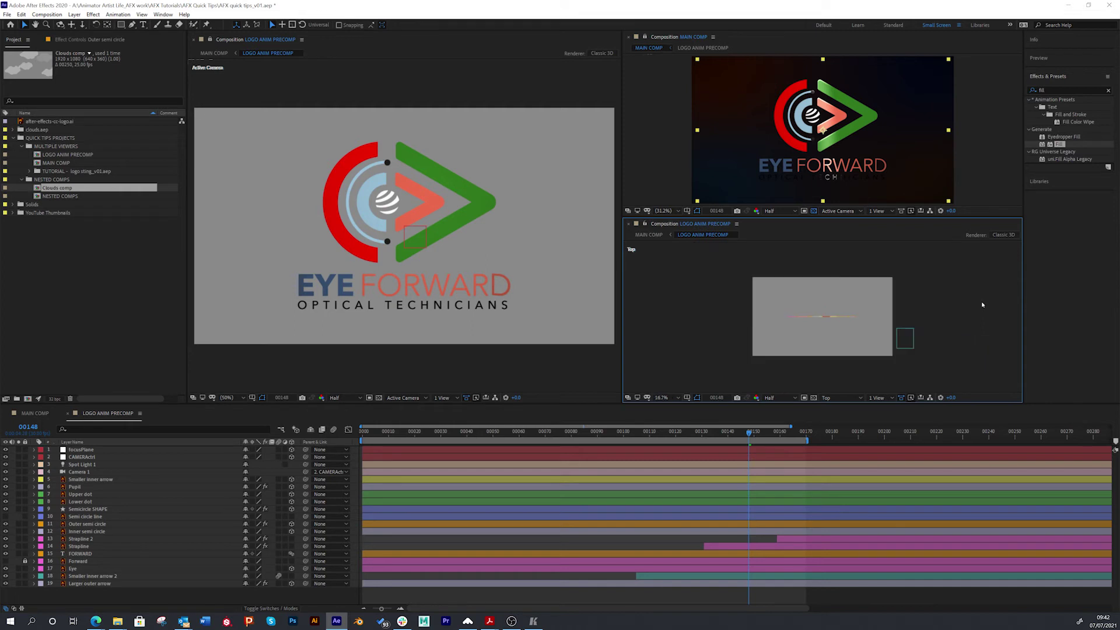
left_click_drag(760, 356, 745, 321)
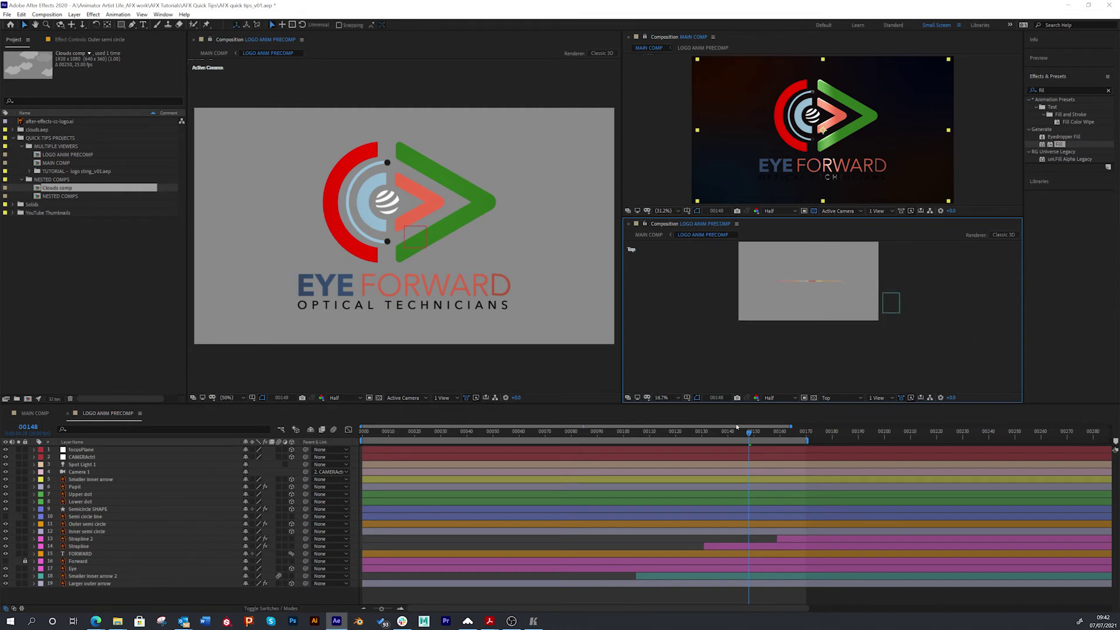
left_click_drag(749, 432, 558, 436)
Select the Larger outer arrow, zoom in the Top view, try a rotation, and undo it.
left_click(820, 318)
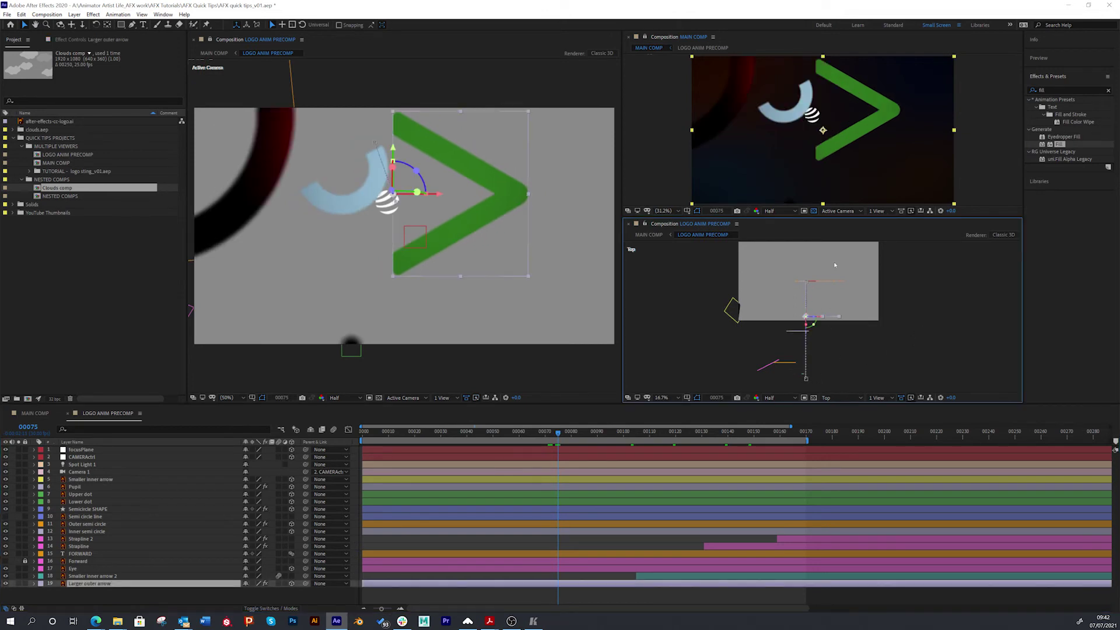
key("period")
key("period")
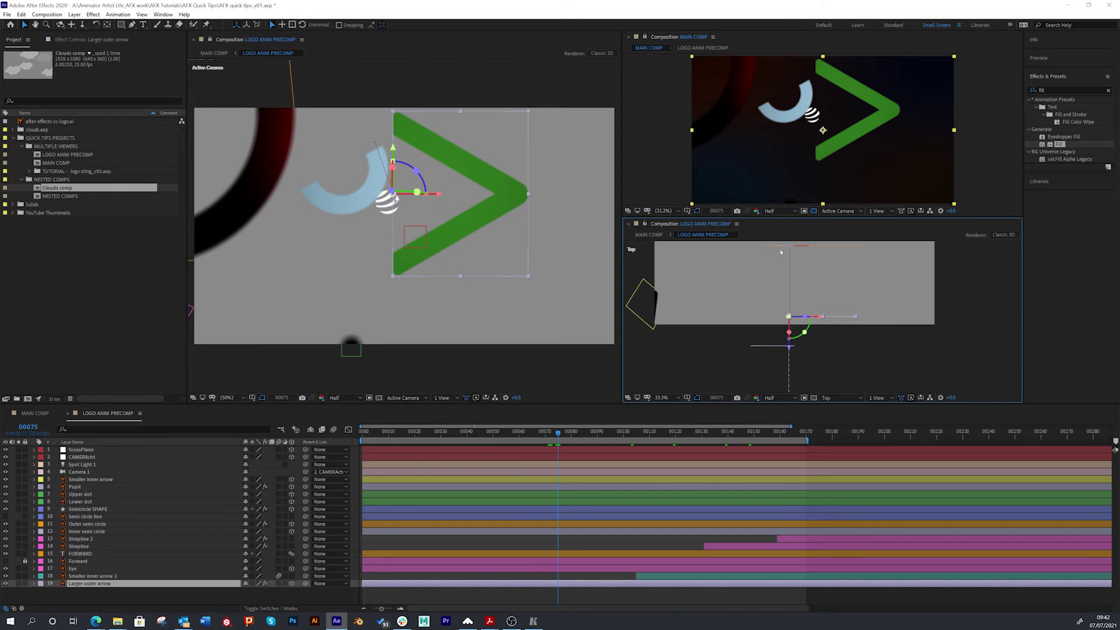
left_click_drag(801, 317, 812, 317)
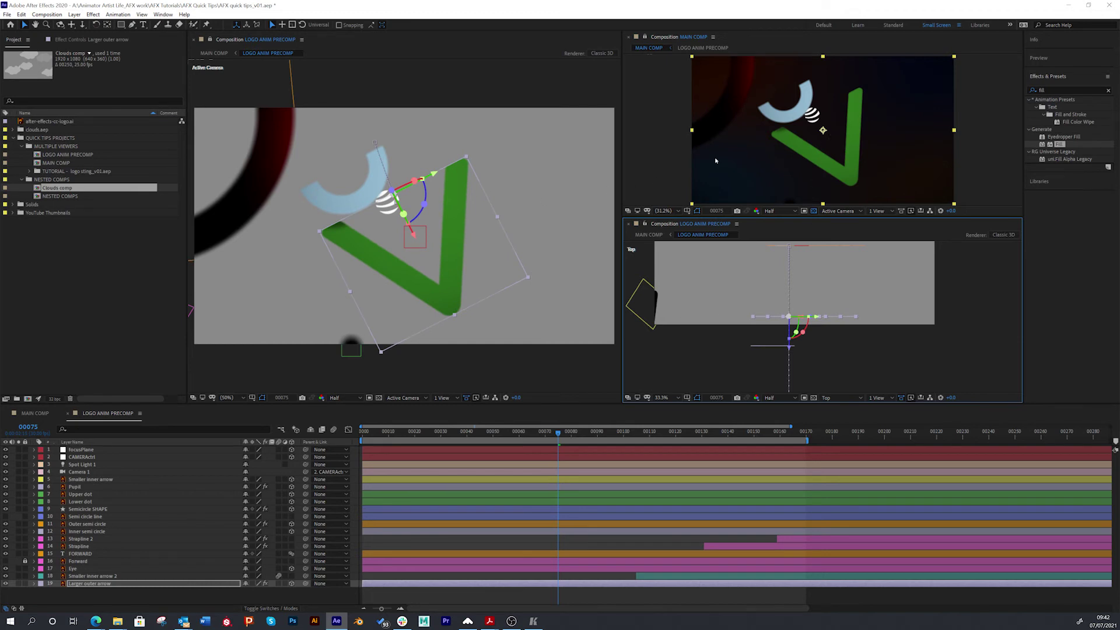
key("ctrl+z")
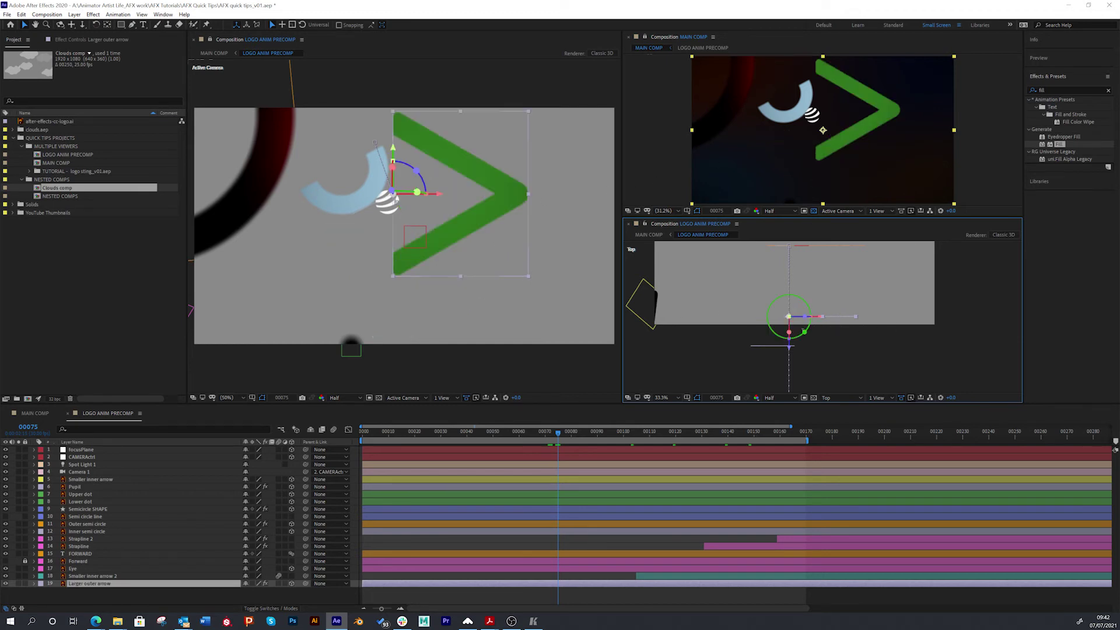
Rotate the green arrow again with the Rotation tool, adjust the view, then select Inner semi circle.
key("w")
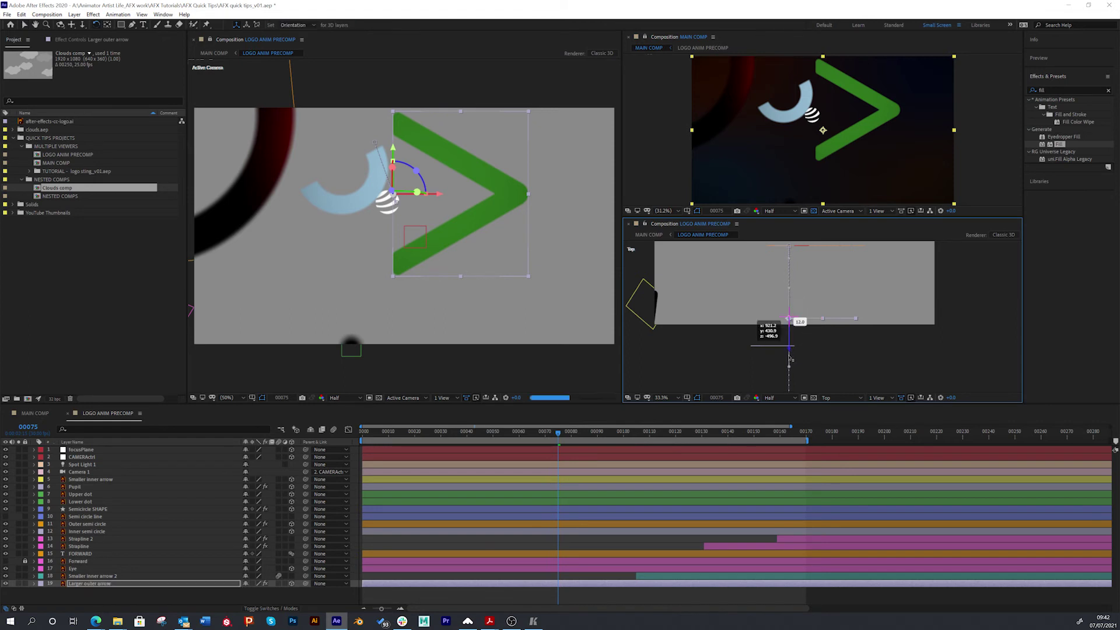
left_click_drag(766, 327, 788, 320)
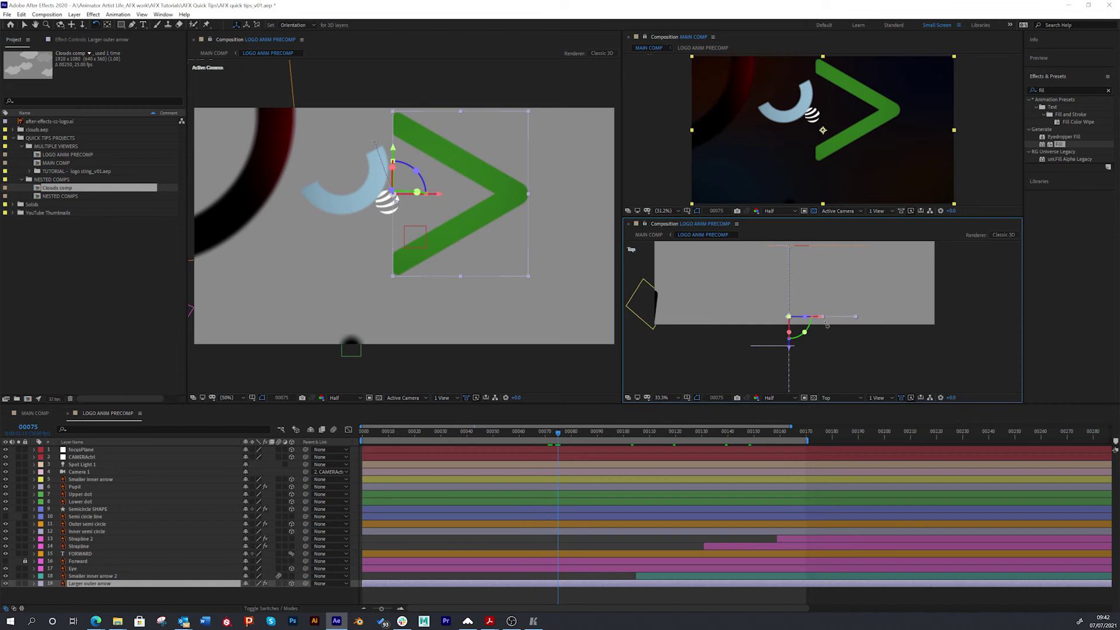
key("h")
scroll(798, 289, "up", 4)
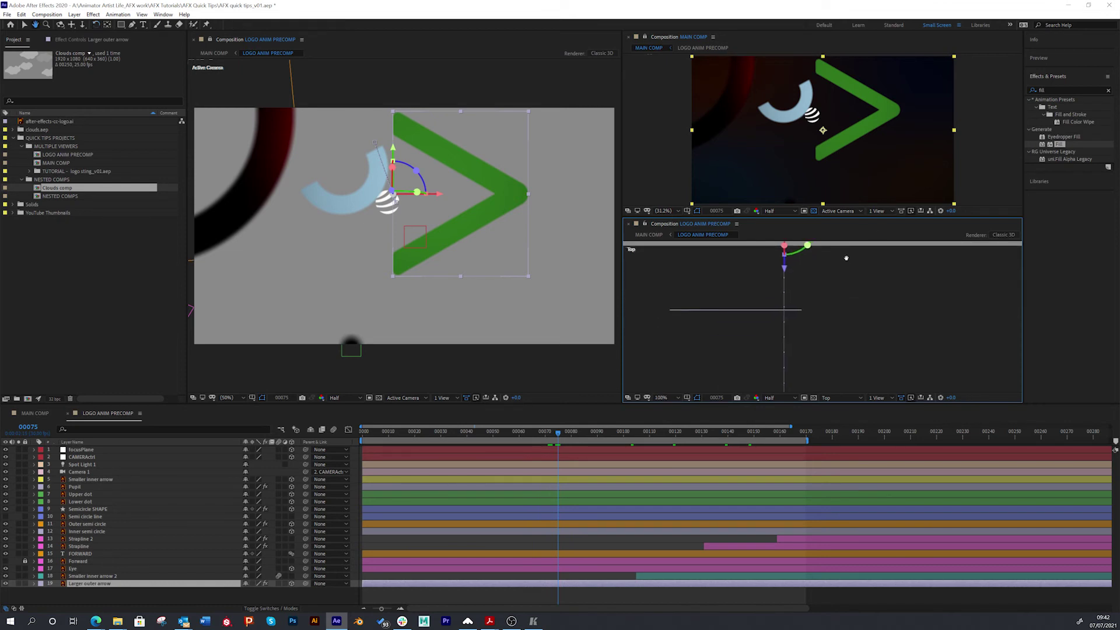
key("w")
left_click(725, 280)
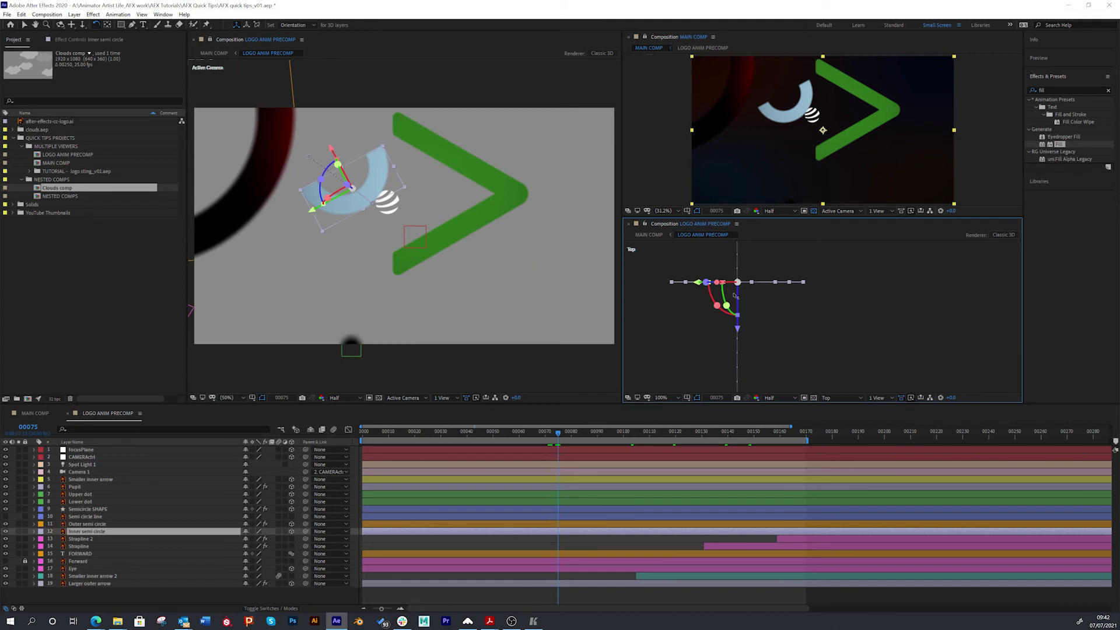
Switch the lower viewer to the Left 3D view, zoom out to 25%, and return to the animation start.
left_click(845, 399)
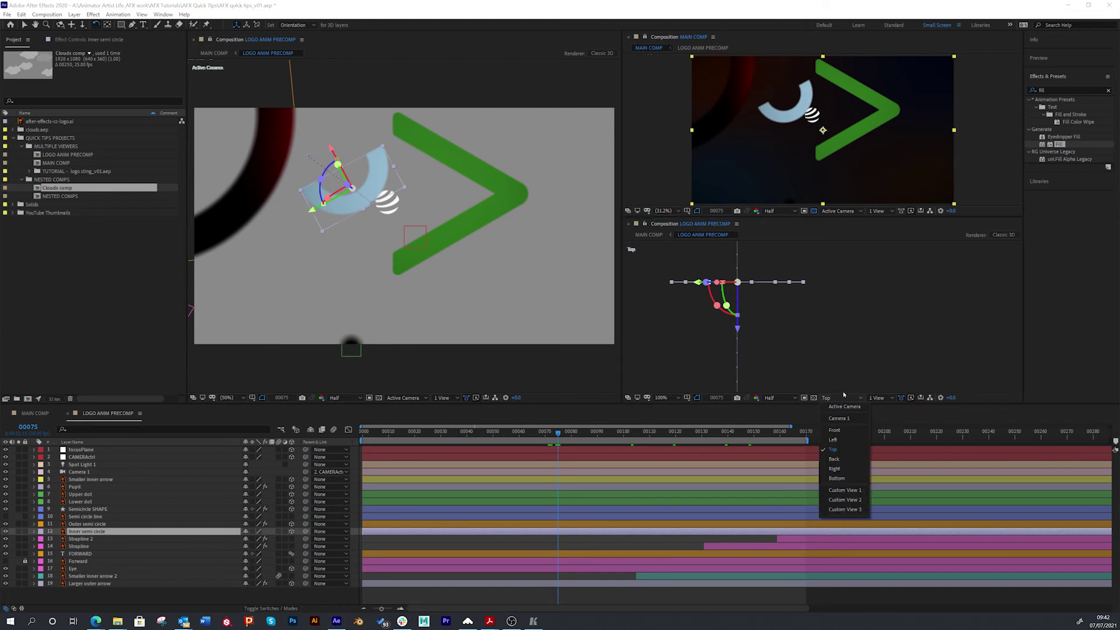
left_click(842, 439)
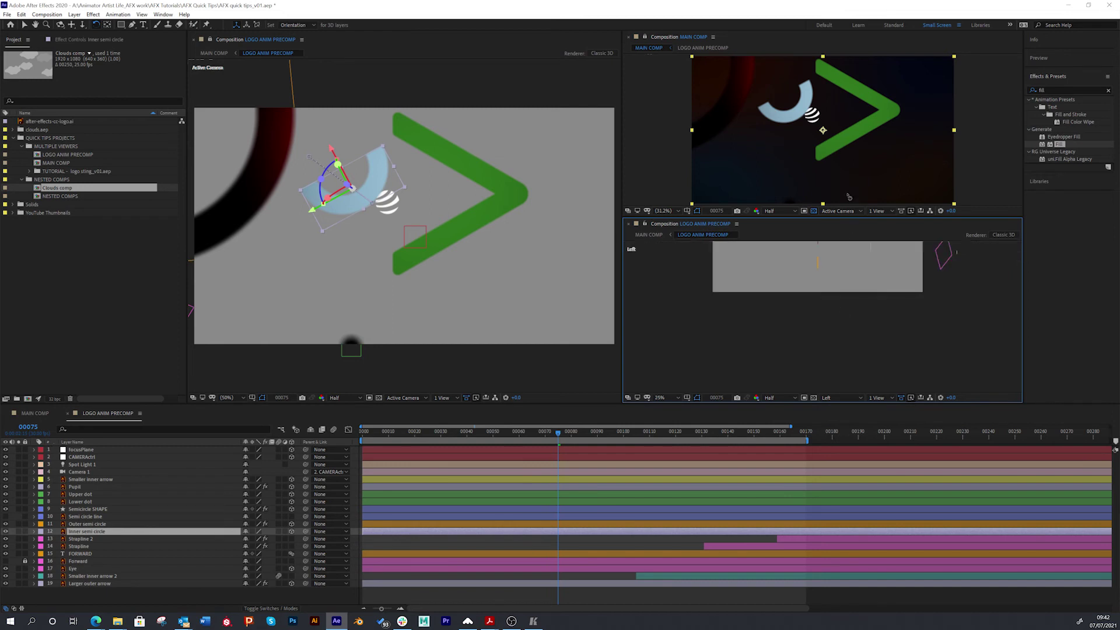
scroll(928, 274, "down", 4)
key("w")
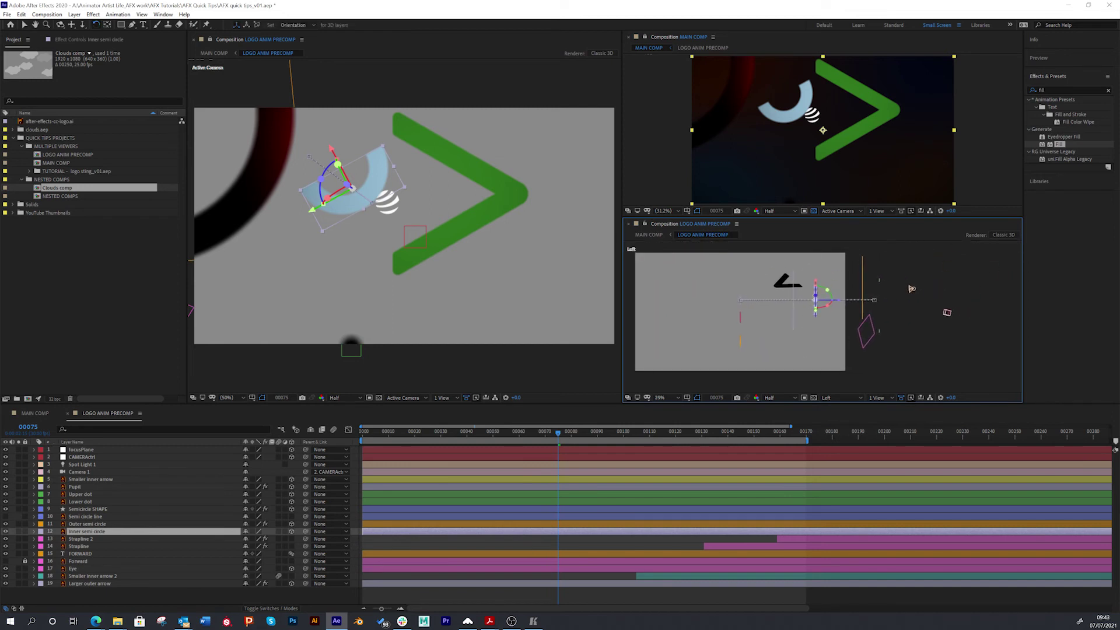
left_click_drag(420, 435, 621, 434)
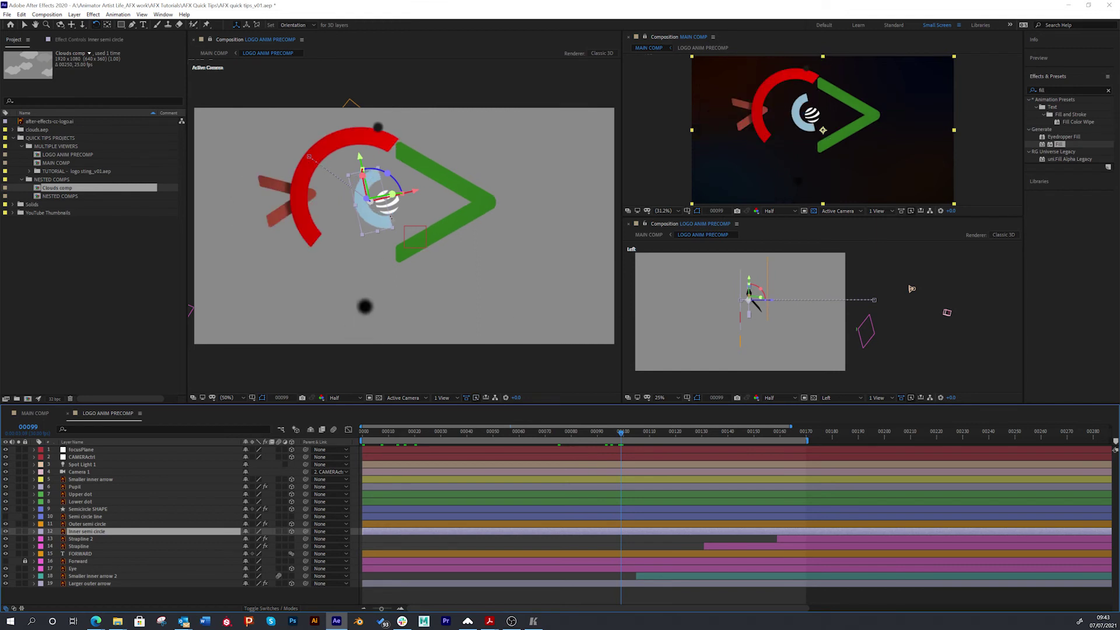